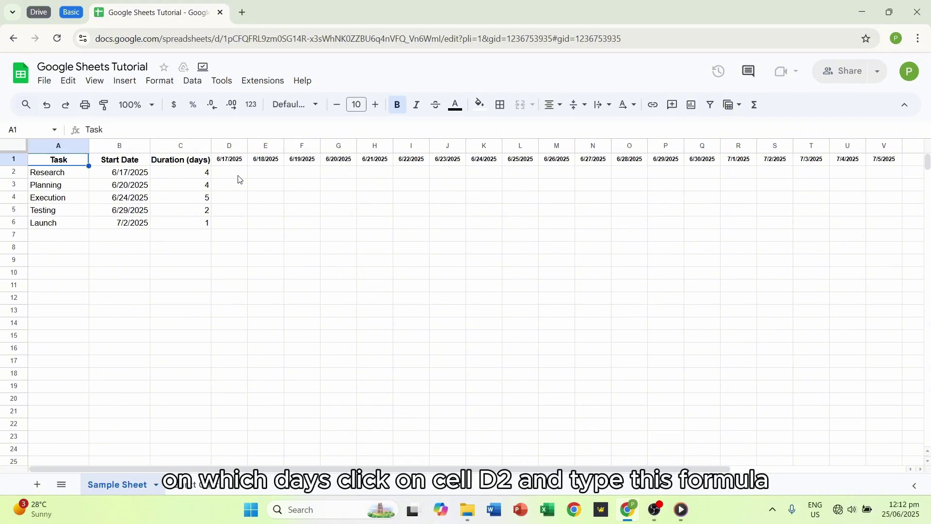
Write the formula =AND(D1>=B2,D1<B2+C2) in cell D2 to test whether the date falls within the Research task
{"action": "left_click", "coordinate": [239, 180]}
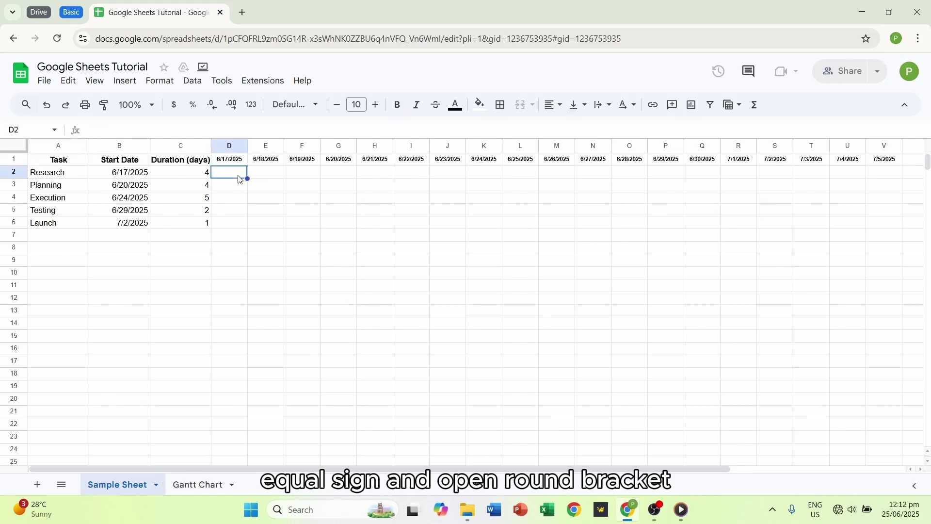
{"action": "type", "text": "=AN"}
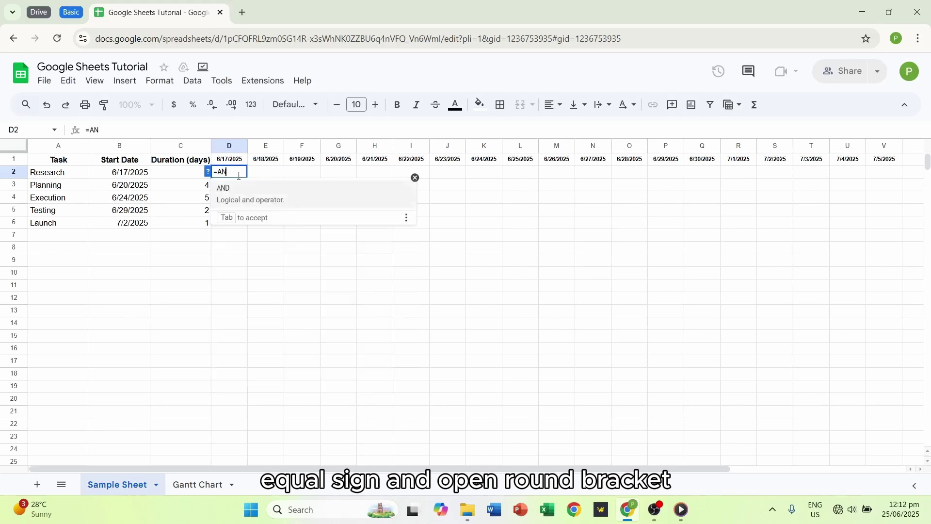
{"action": "type", "text": "D("}
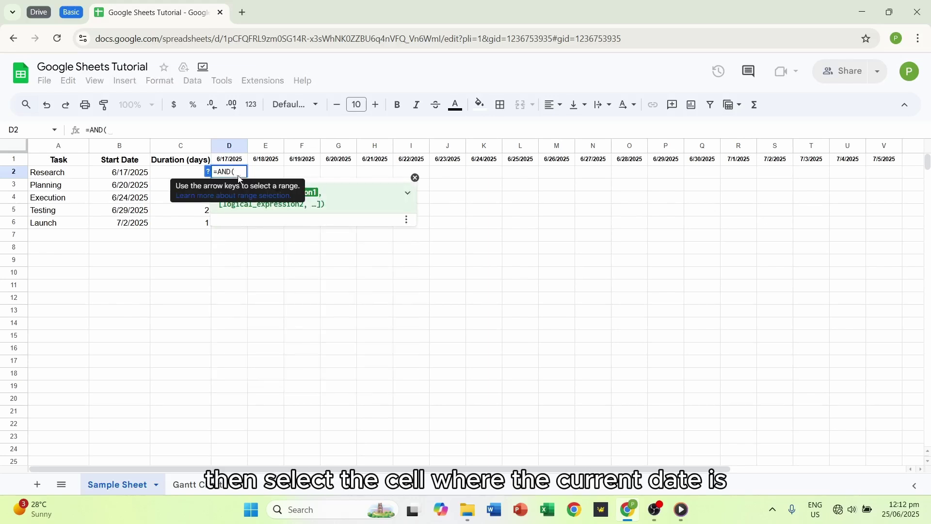
{"action": "left_click", "coordinate": [235, 161]}
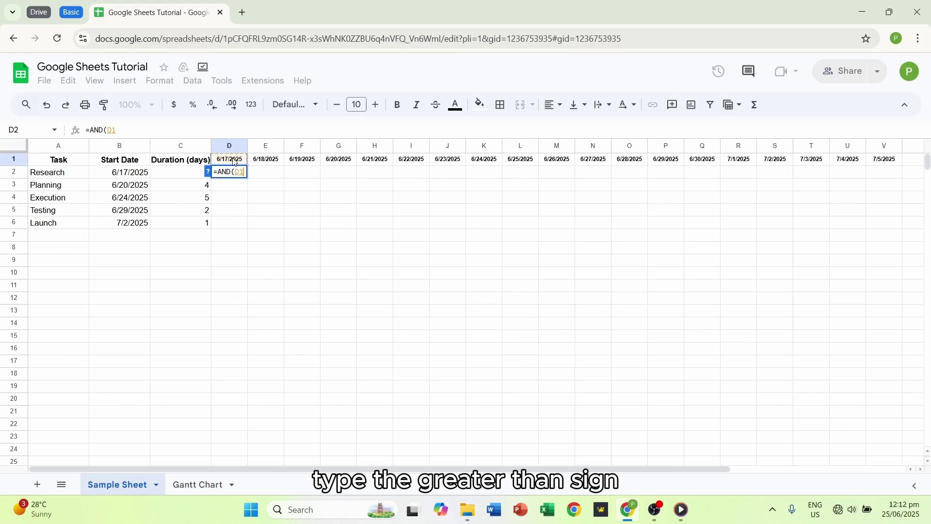
{"action": "type", "text": ">="}
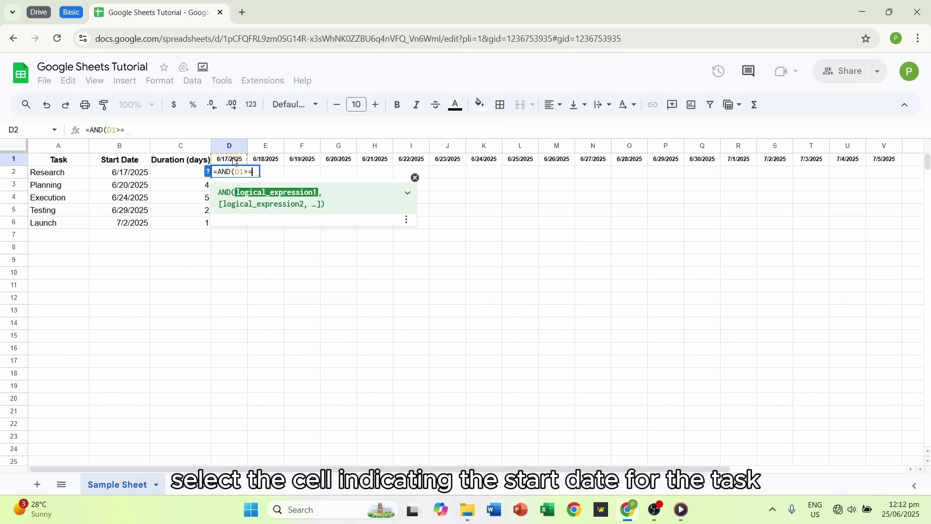
{"action": "left_click", "coordinate": [135, 175]}
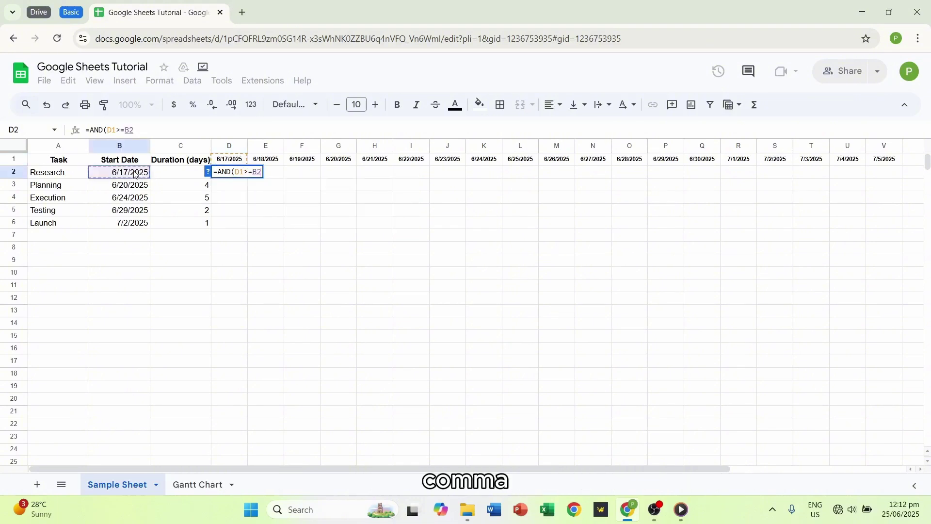
{"action": "type", "text": ","}
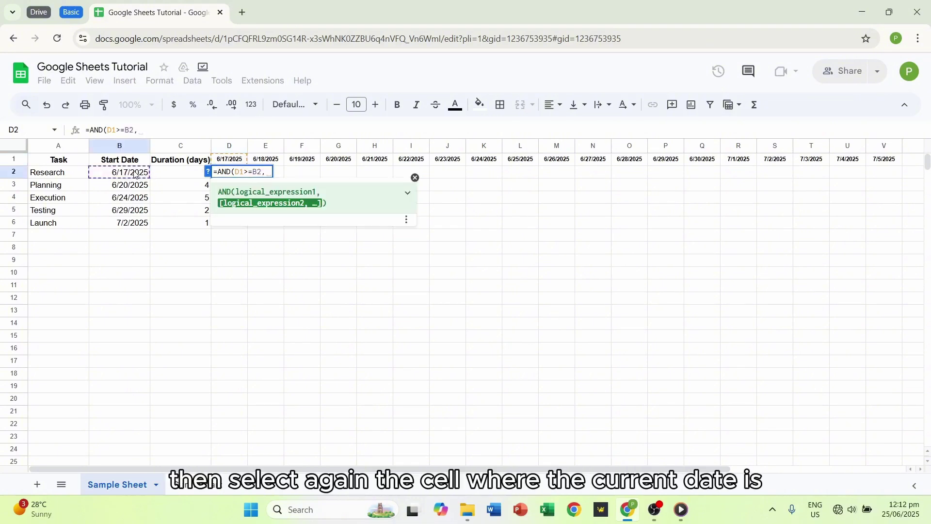
{"action": "left_click", "coordinate": [237, 161]}
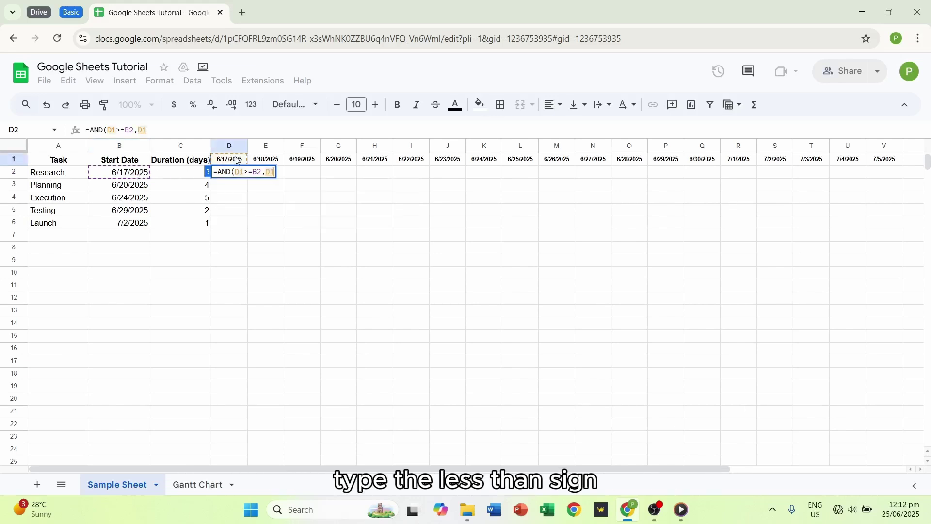
{"action": "type", "text": "<"}
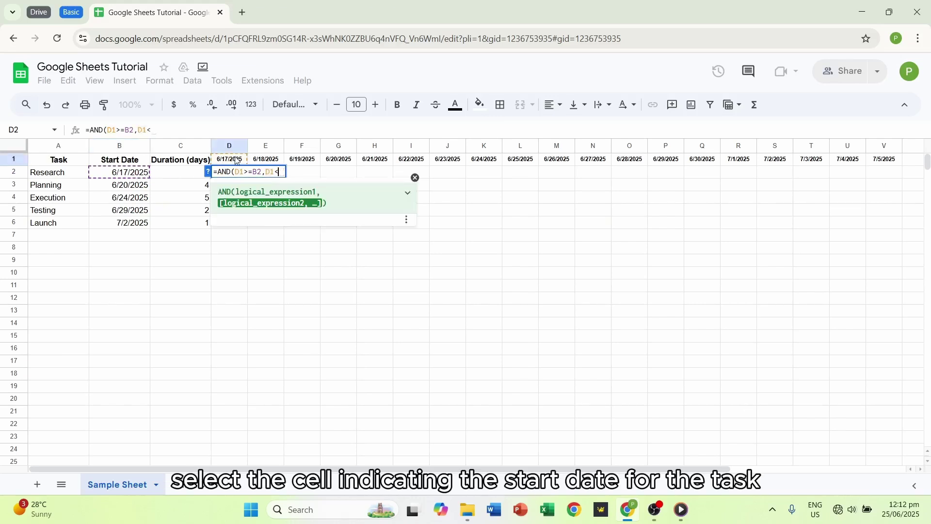
{"action": "left_click", "coordinate": [134, 174]}
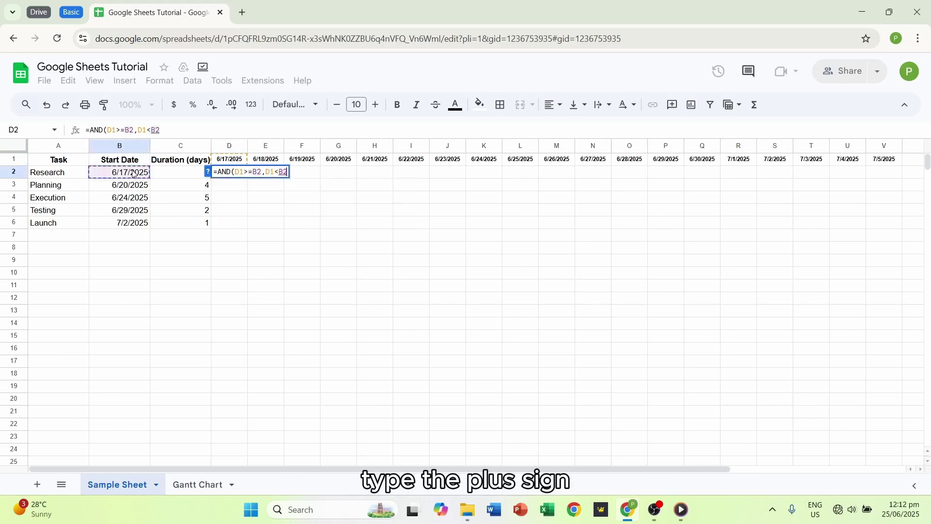
{"action": "type", "text": "+"}
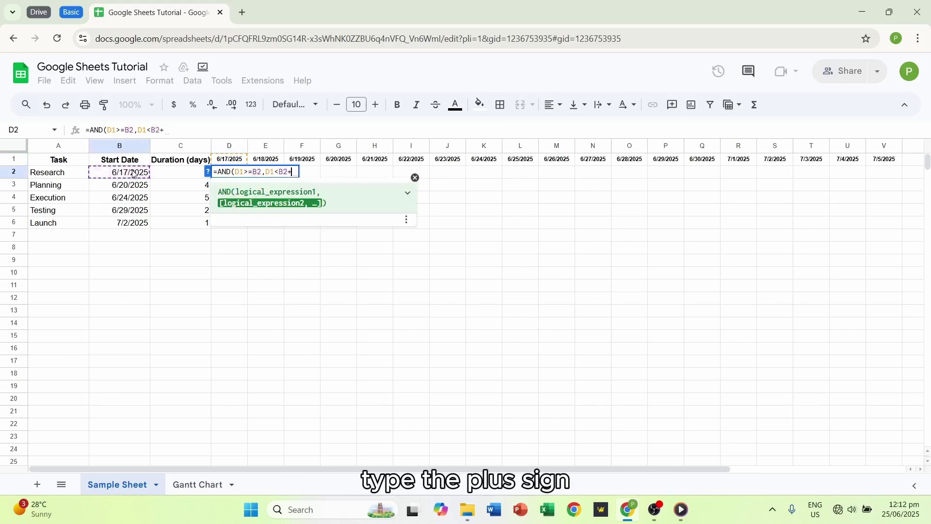
{"action": "left_click", "coordinate": [178, 176]}
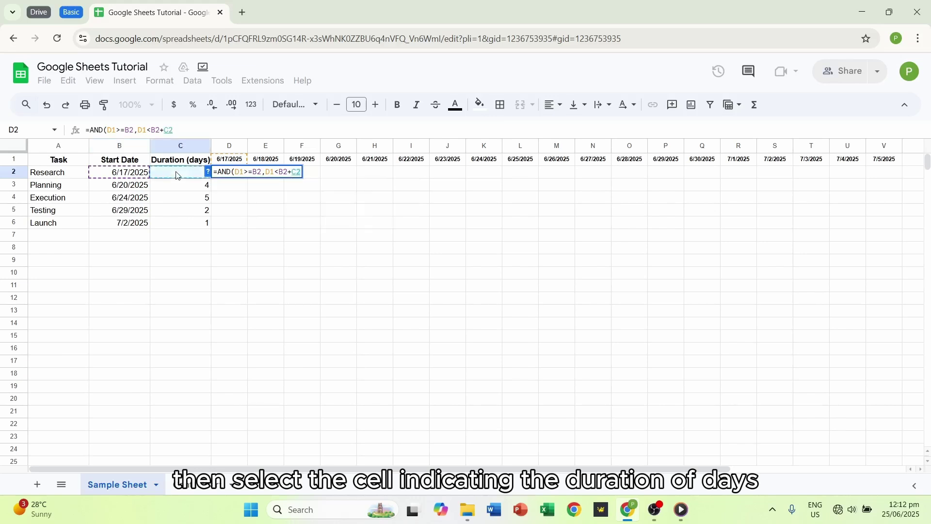
{"action": "type", "text": ")"}
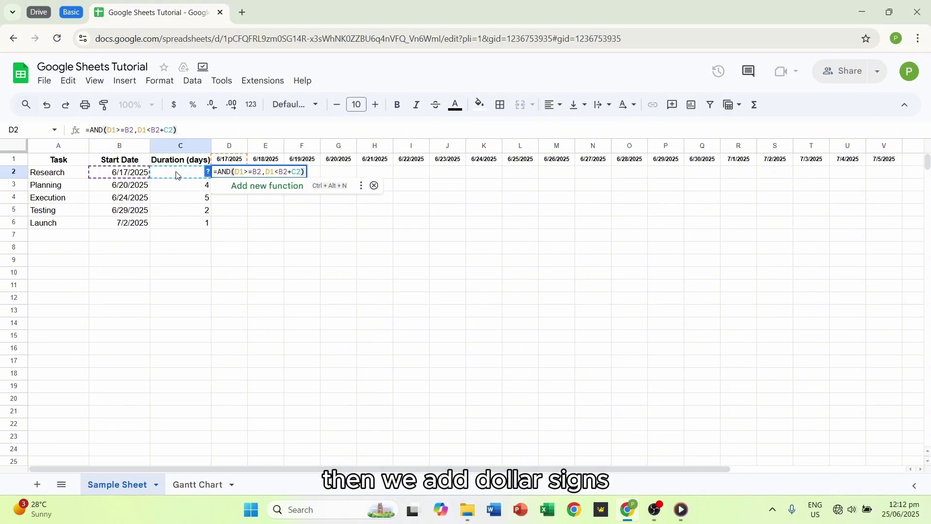
Lock the row of both date references in the D2 formula, making each D1 read D$1
{"action": "left_click", "coordinate": [238, 173]}
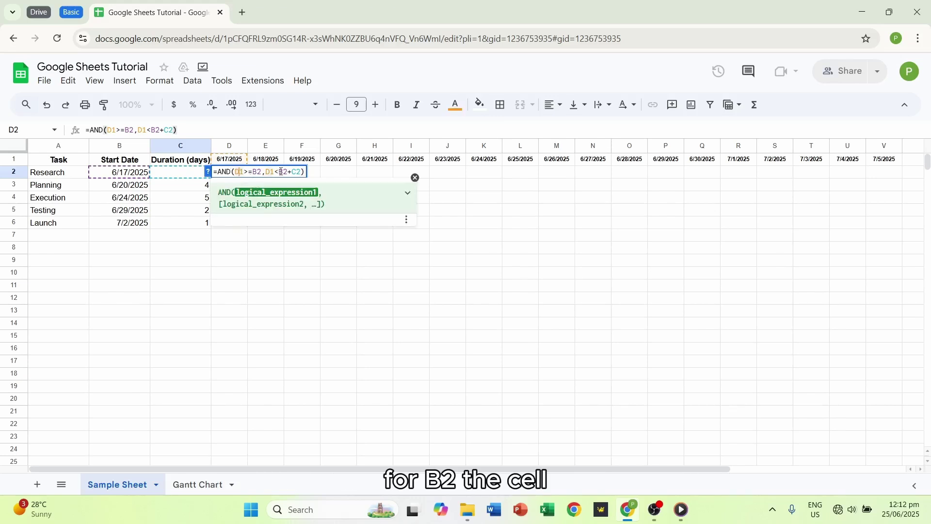
{"action": "type", "text": "$"}
{"action": "key", "text": "Right"}
{"action": "key", "text": "Right"}
{"action": "key", "text": "Right"}
{"action": "key", "text": "Right"}
{"action": "key", "text": "Right"}
{"action": "key", "text": "Right"}
{"action": "key", "text": "Right"}
{"action": "type", "text": "$"}
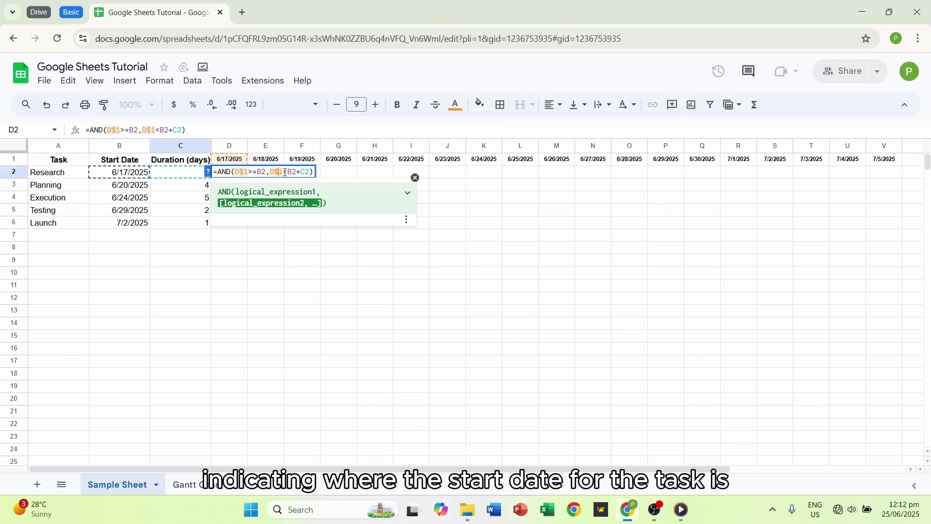
Lock the start date and duration columns in the D2 formula as $B2 and $C2, and commit the formula
{"action": "left_click", "coordinate": [258, 172]}
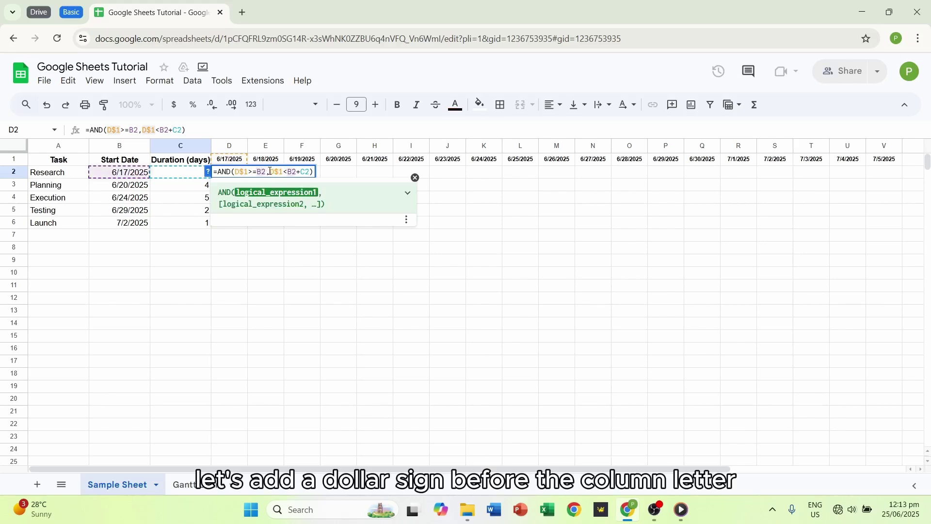
{"action": "type", "text": "$"}
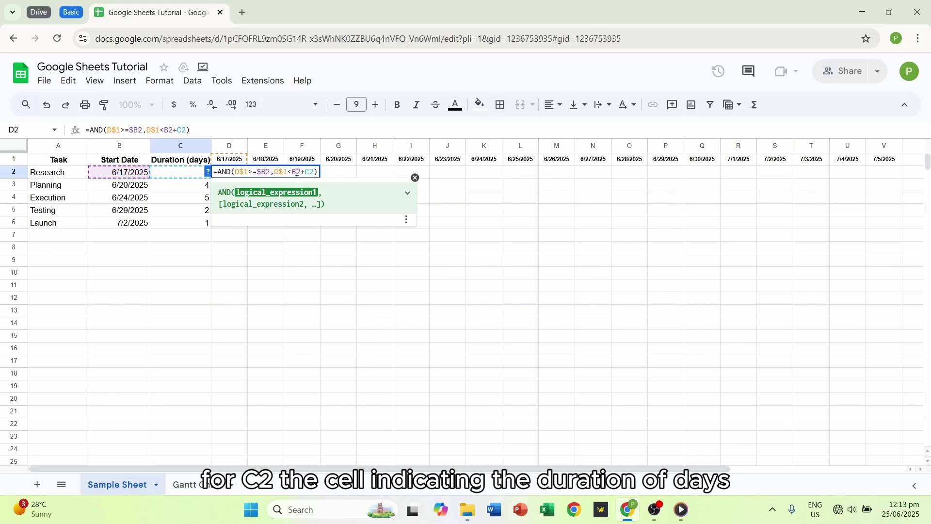
{"action": "left_click", "coordinate": [294, 173]}
{"action": "type", "text": "$"}
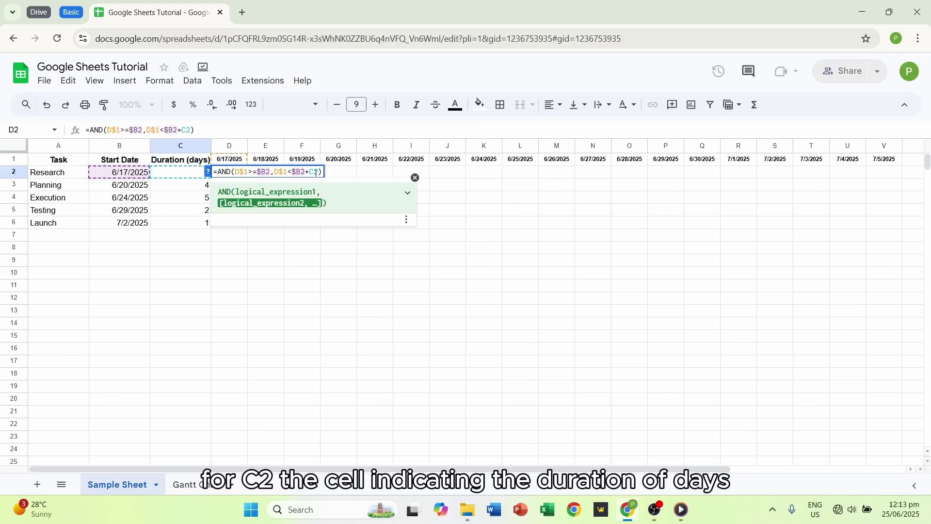
{"action": "left_click", "coordinate": [317, 173]}
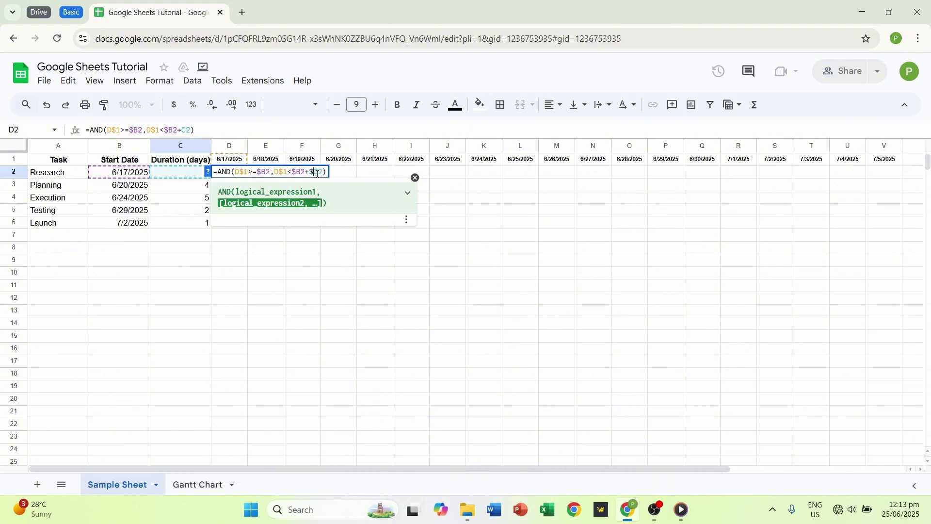
{"action": "type", "text": "$"}
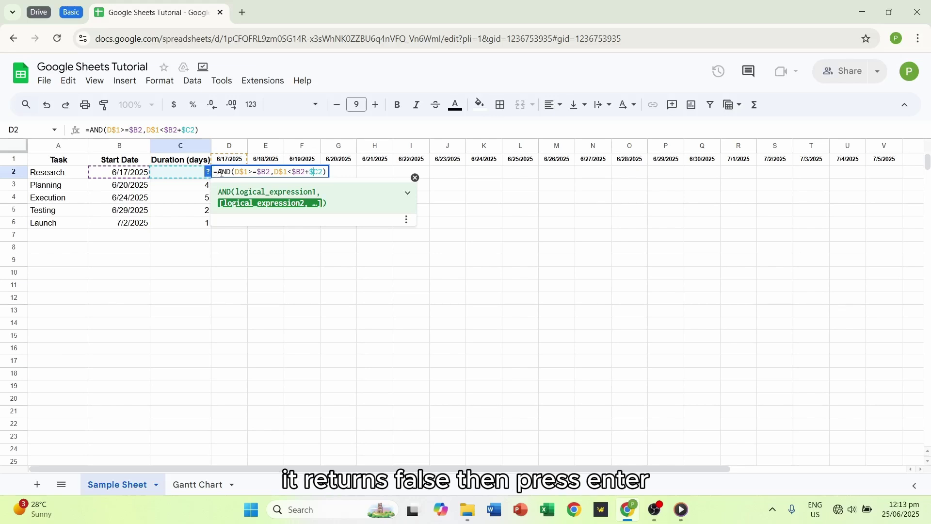
{"action": "key", "text": "Return"}
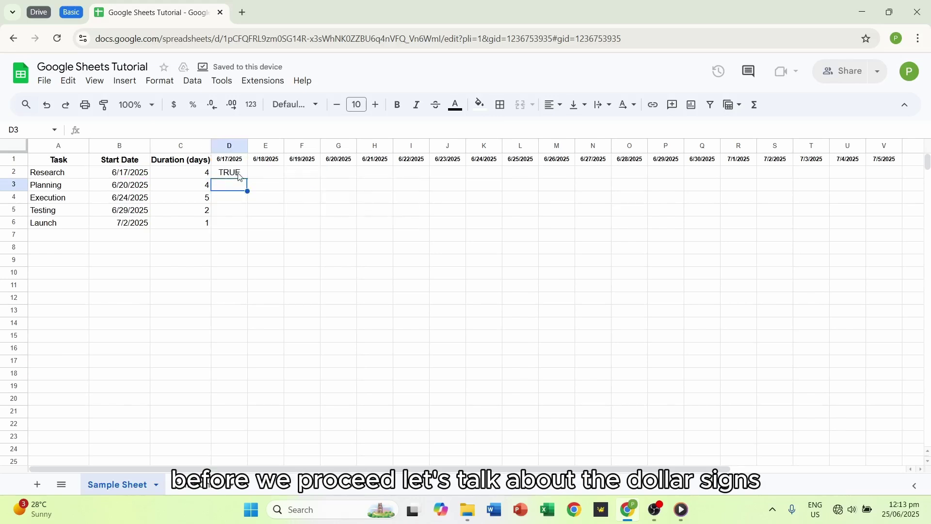
Fill the D2 formula across all dates and tasks in the range D2:V6
{"action": "left_click", "coordinate": [239, 174]}
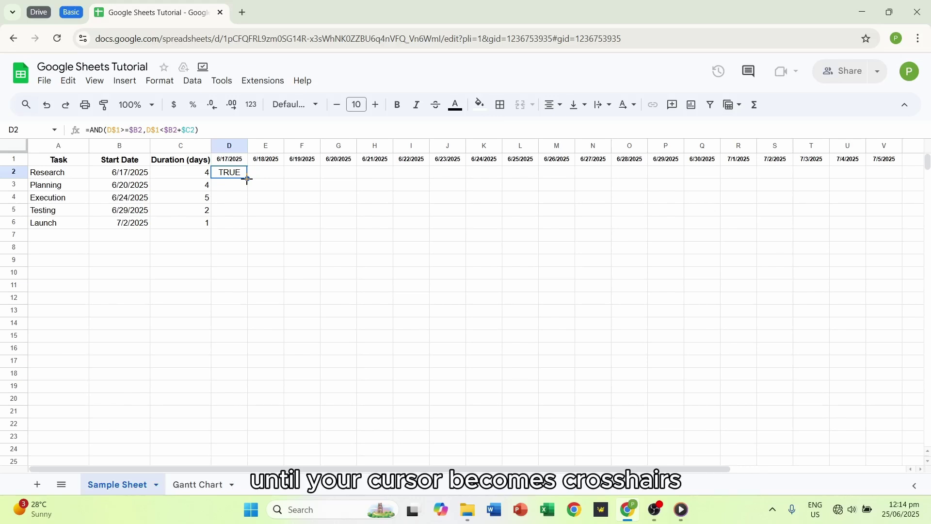
{"action": "left_click_drag", "start_coordinate": [248, 179], "coordinate": [903, 226]}
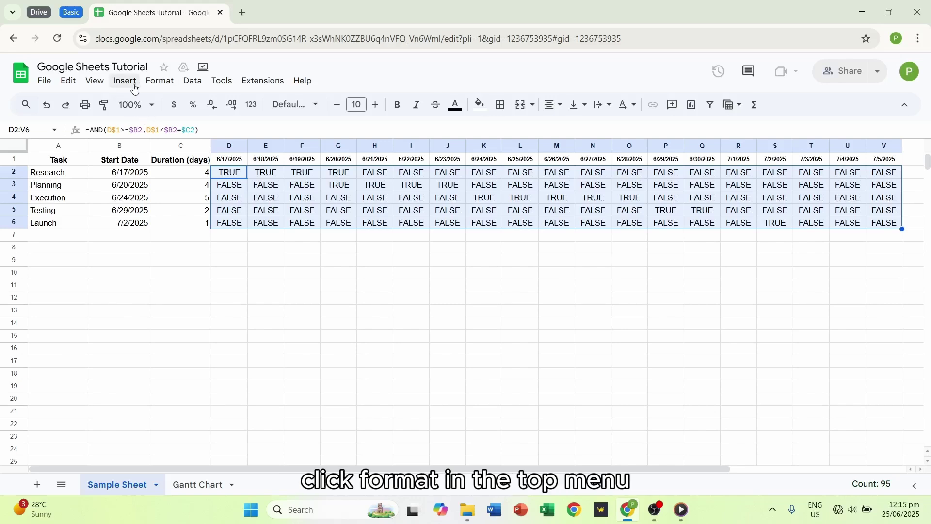
Create a conditional formatting rule for D2:V6 with the custom formula =D2=TRUE
{"action": "left_click", "coordinate": [150, 86]}
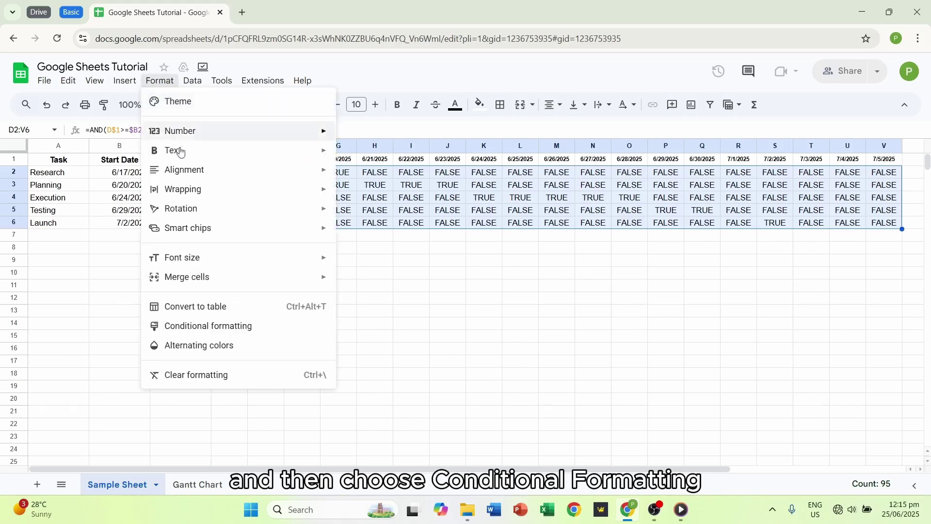
{"action": "left_click", "coordinate": [210, 330]}
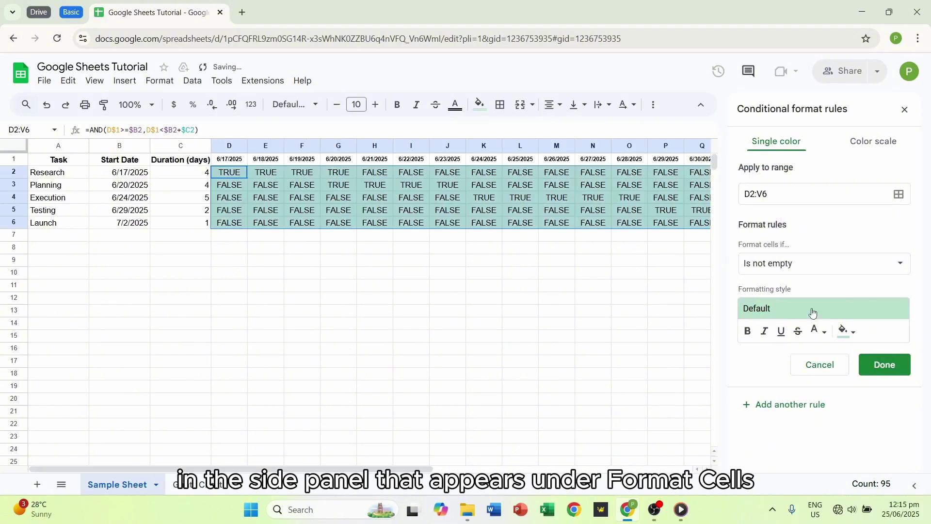
{"action": "left_click", "coordinate": [832, 266]}
{"action": "scroll", "coordinate": [824, 318], "scroll_direction": "down", "scroll_amount": 3}
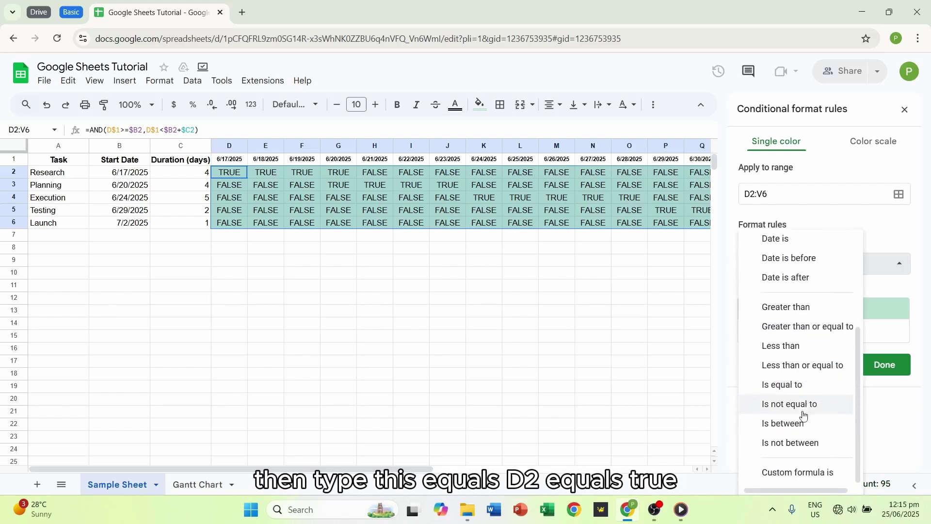
{"action": "left_click", "coordinate": [813, 472]}
{"action": "left_click", "coordinate": [787, 293]}
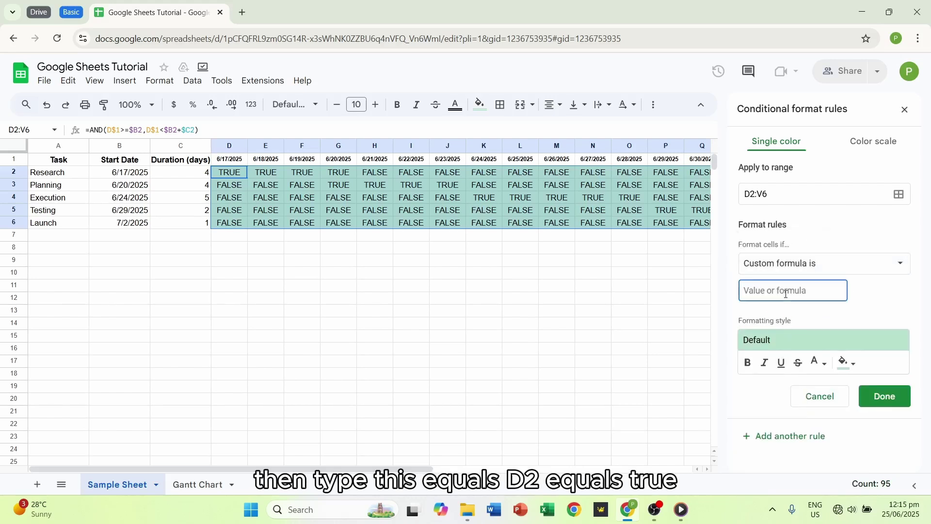
{"action": "type", "text": "=D2=TR"}
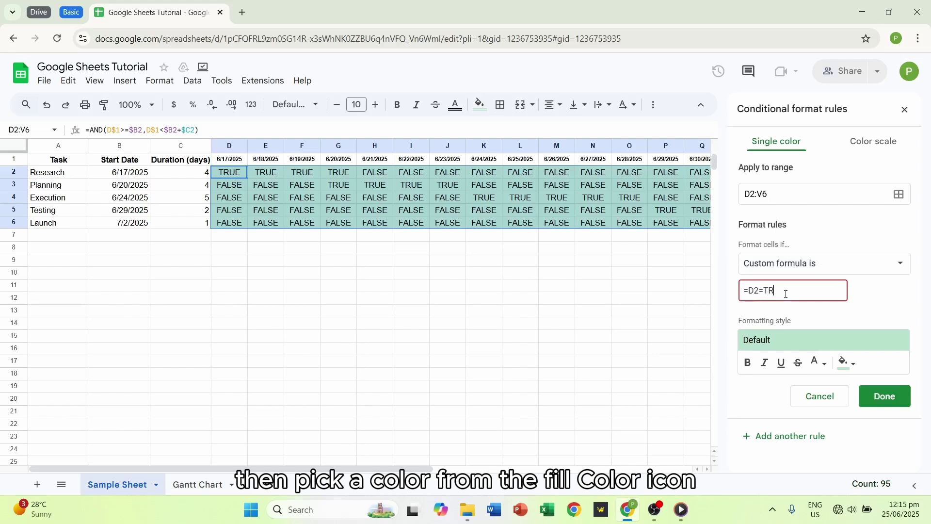
{"action": "type", "text": "E"}
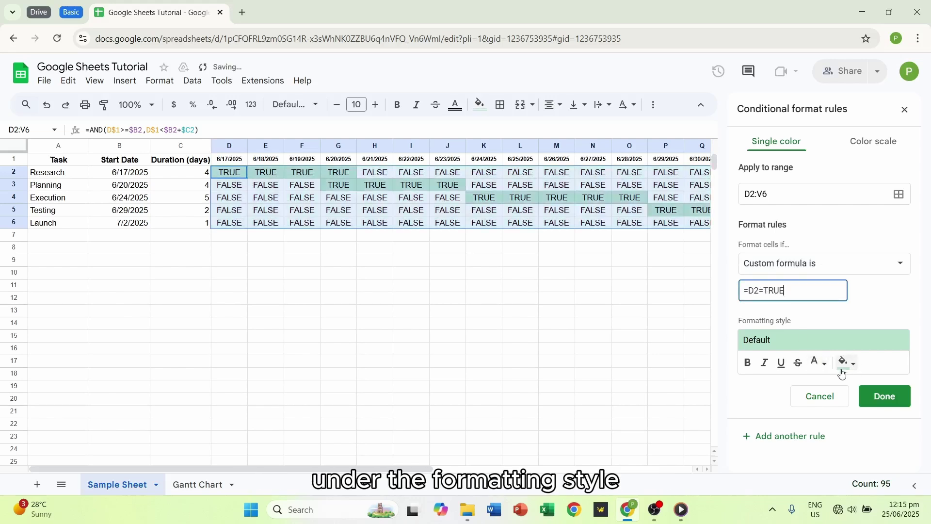
Give the =D2=TRUE rule a light blue fill and light blue text, and save the rule
{"action": "left_click", "coordinate": [848, 373]}
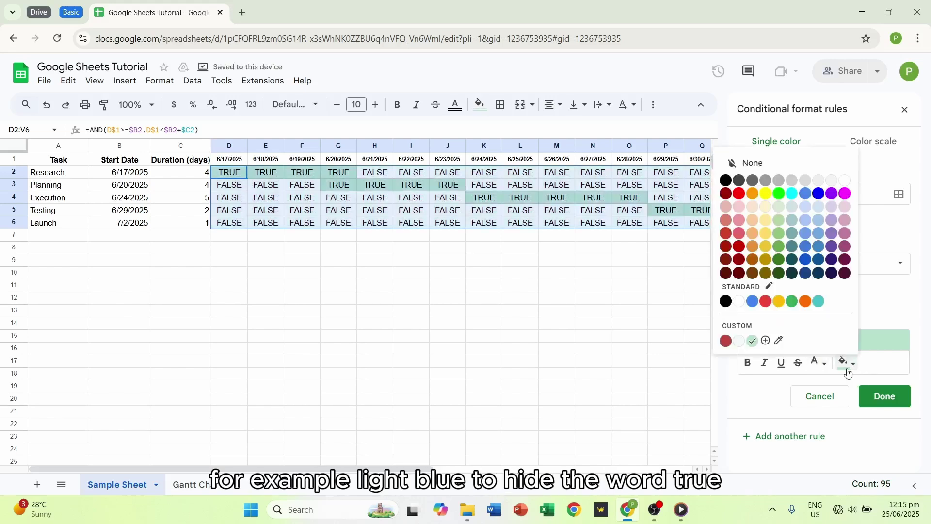
{"action": "left_click", "coordinate": [795, 210]}
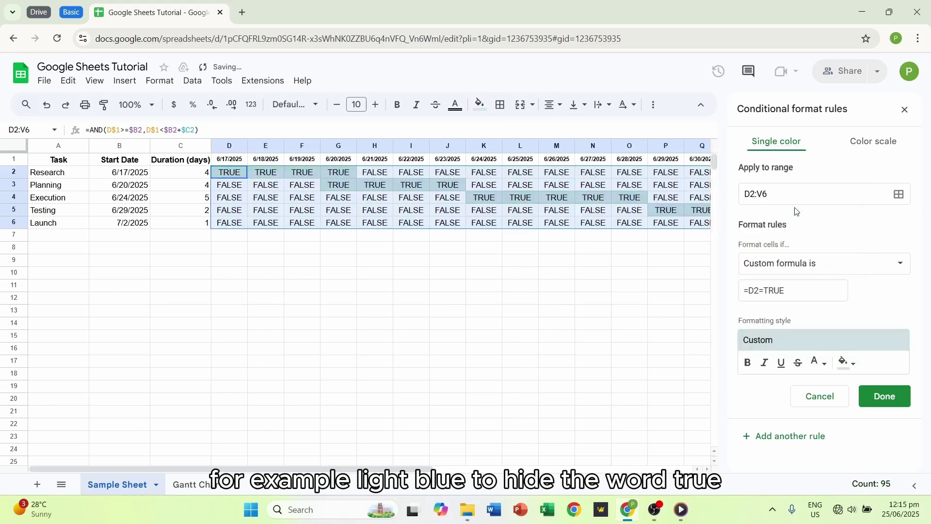
{"action": "left_click", "coordinate": [826, 370]}
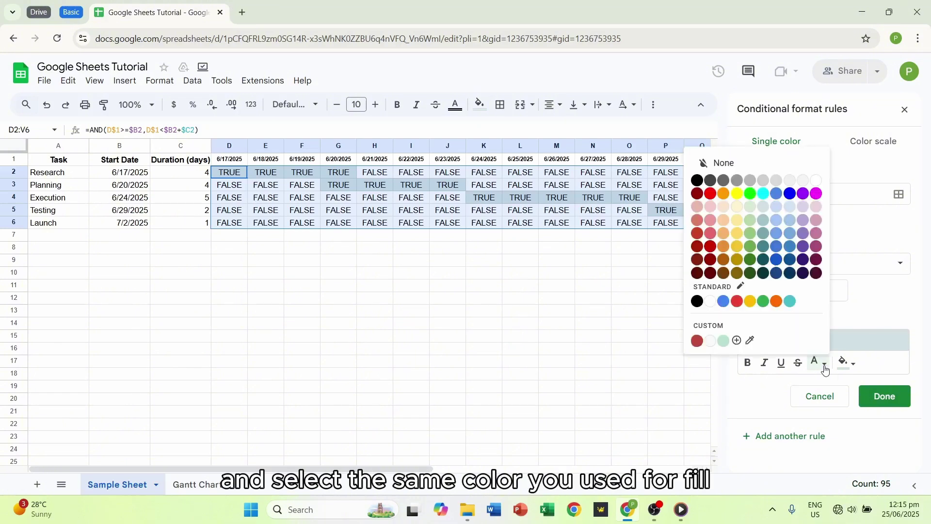
{"action": "left_click", "coordinate": [777, 207]}
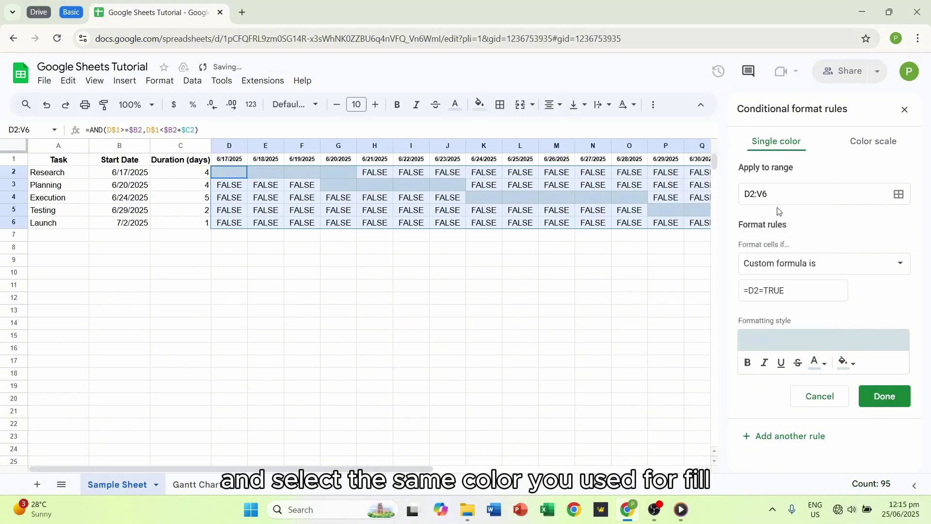
{"action": "left_click", "coordinate": [893, 407]}
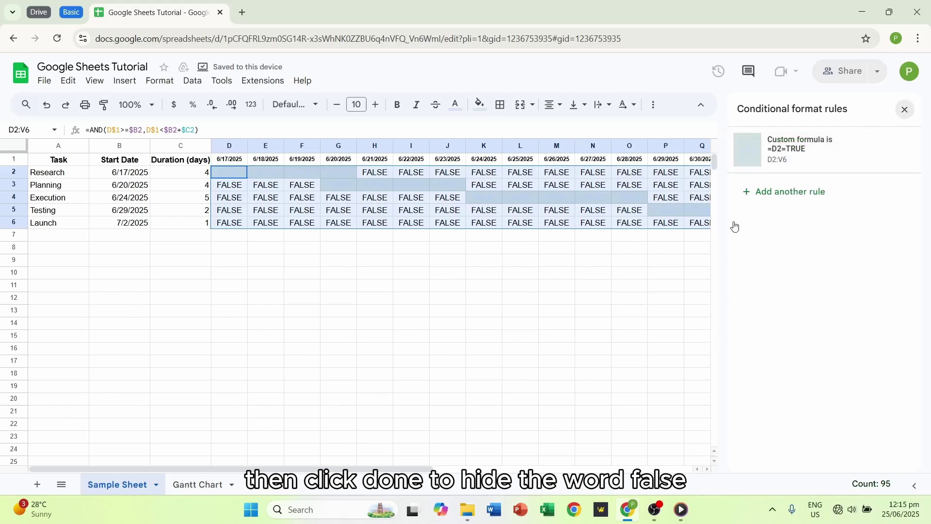
{"action": "left_click", "coordinate": [591, 261]}
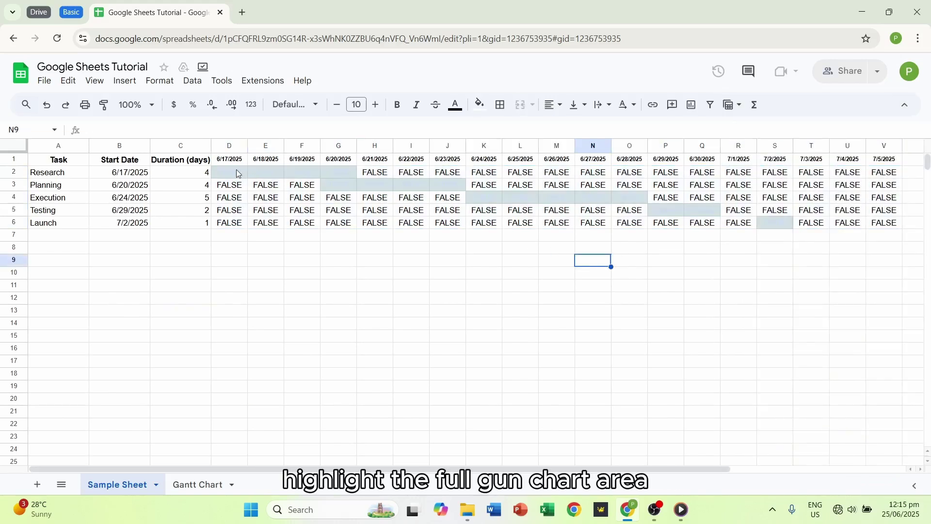
Set the text color of the chart range D2:V6 to white to hide the FALSE values
{"action": "left_click_drag", "start_coordinate": [238, 174], "coordinate": [882, 224]}
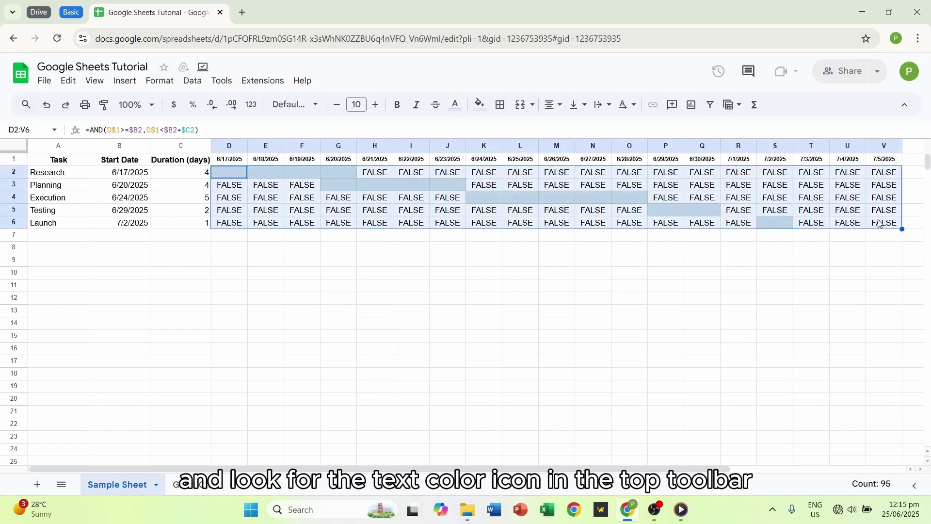
{"action": "left_click", "coordinate": [458, 111]}
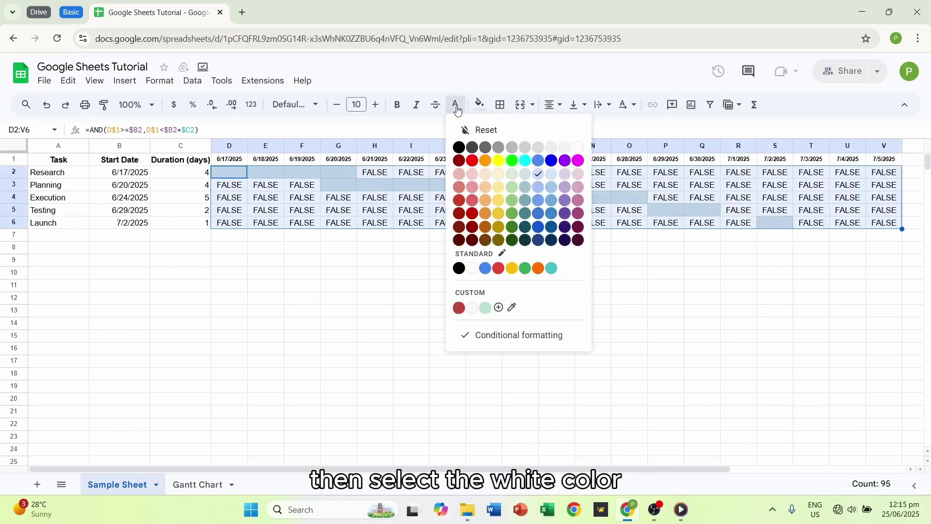
{"action": "left_click", "coordinate": [474, 270]}
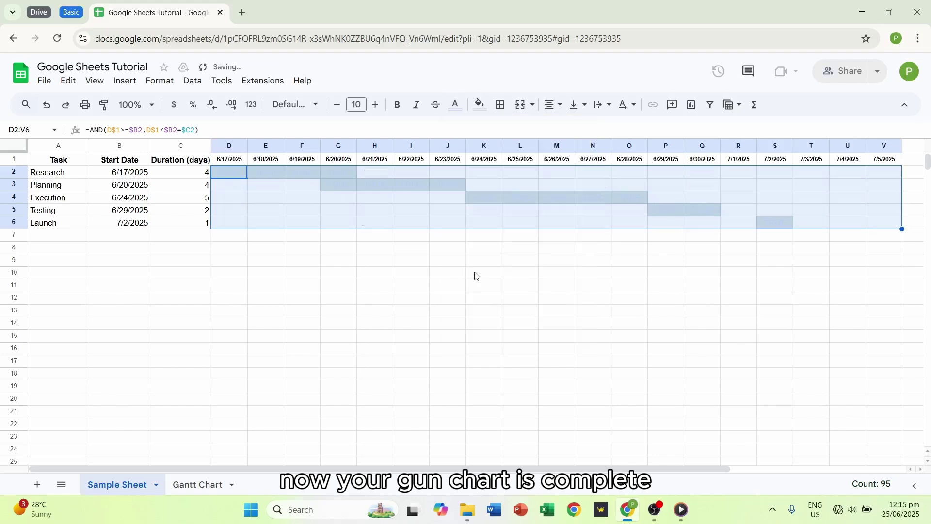
{"action": "left_click", "coordinate": [354, 251]}
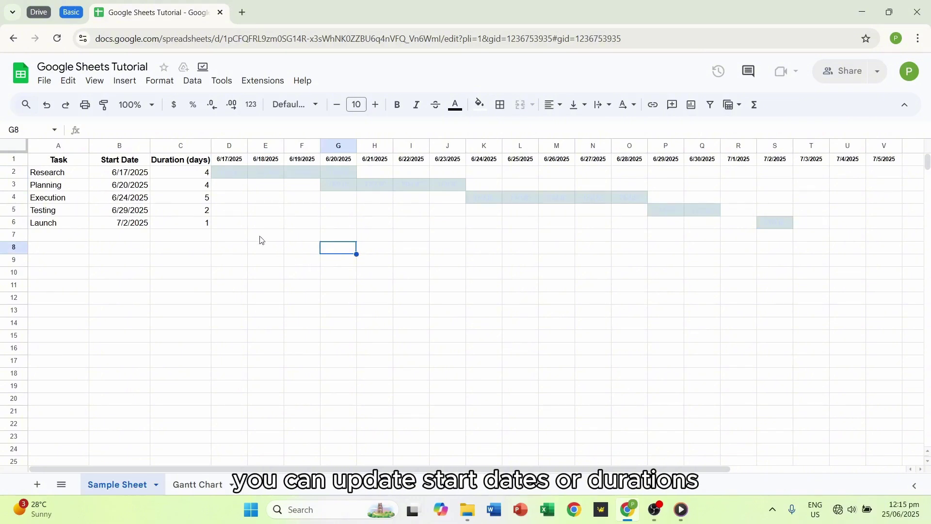
Change the duration of the Testing task to 3 days
{"action": "left_click", "coordinate": [194, 213]}
{"action": "type", "text": "3"}
{"action": "key", "text": "Return"}
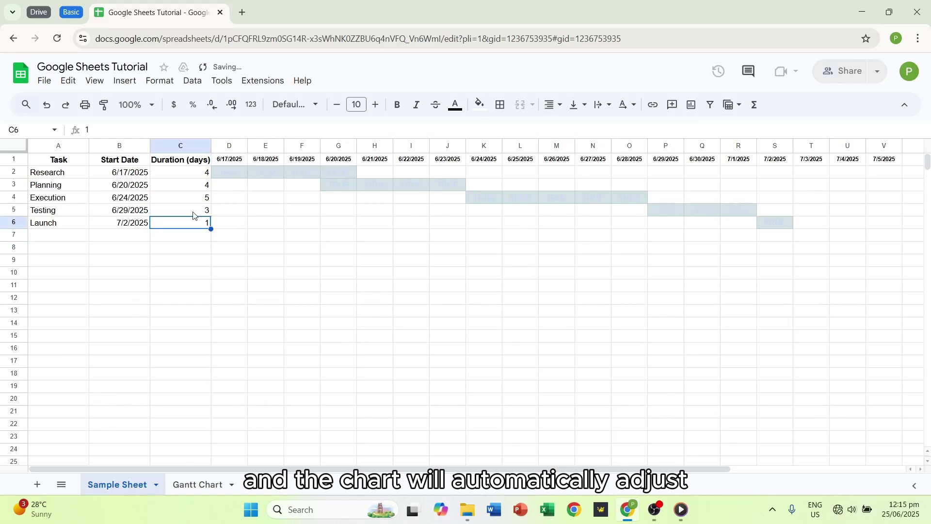